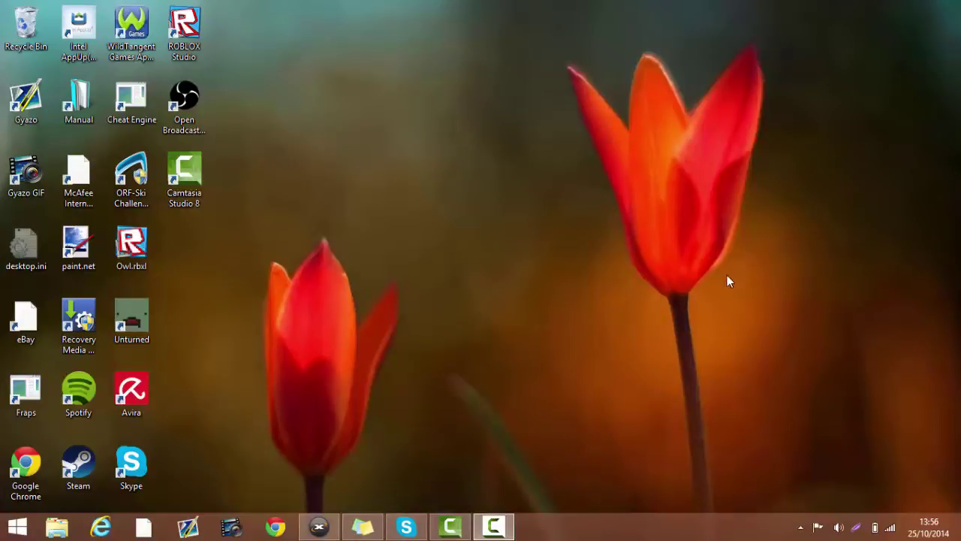
- Launch Roblox Studio from its desktop shortcut
double_click(179, 53)
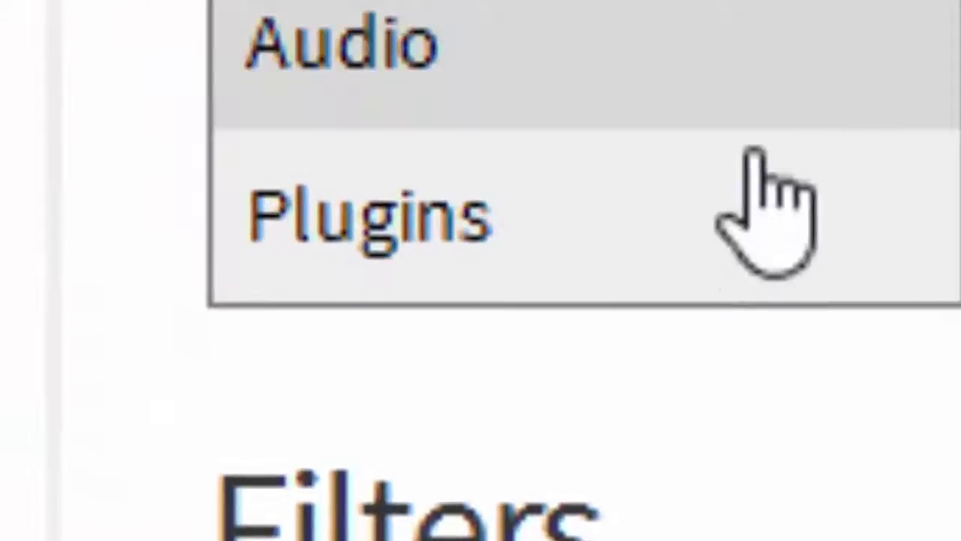
- Search the Plugins library for 'Multiplayer Studio'
click(637, 272)
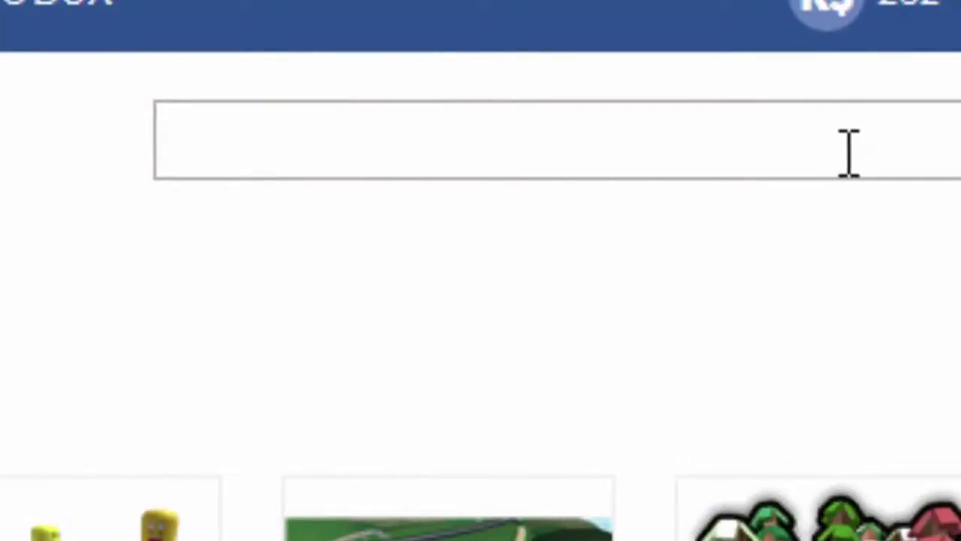
text(M)
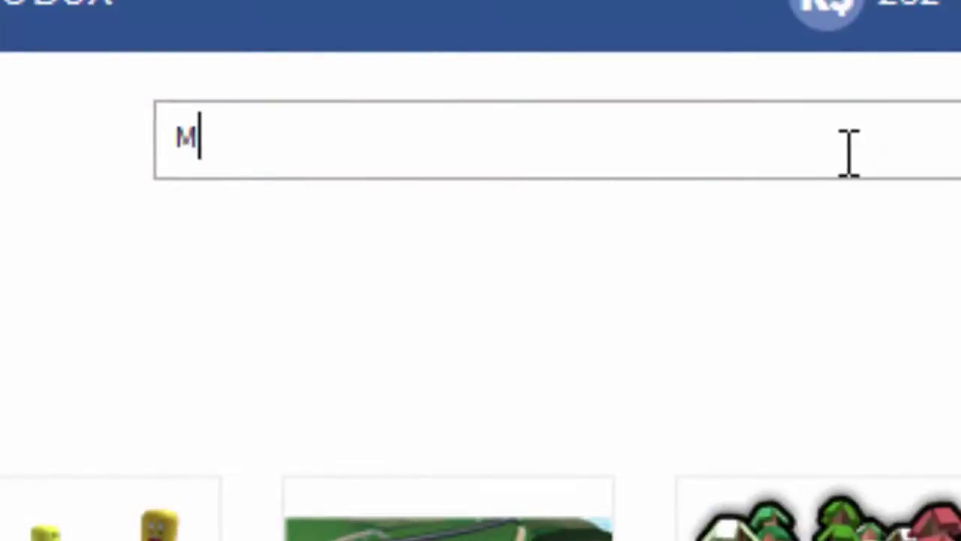
text(ultiplayer)
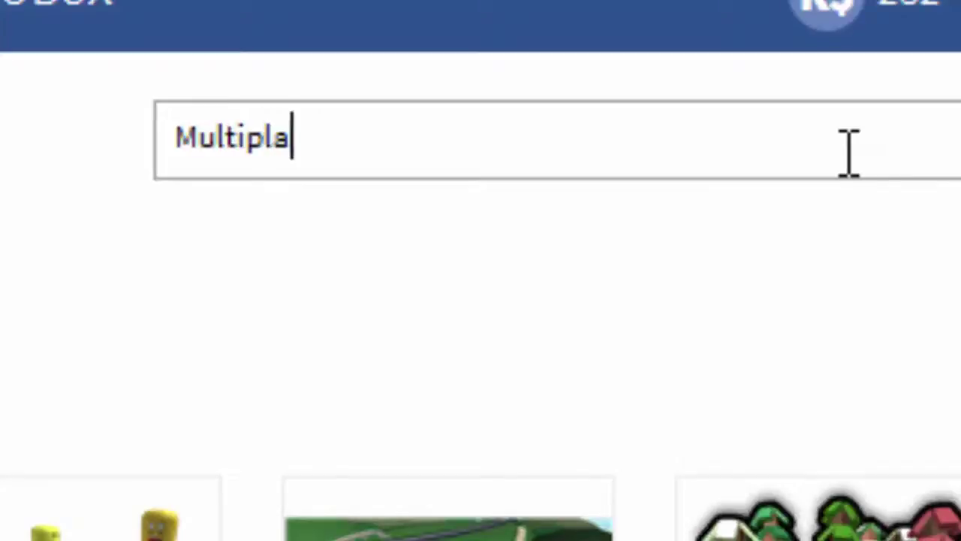
text( Studio)
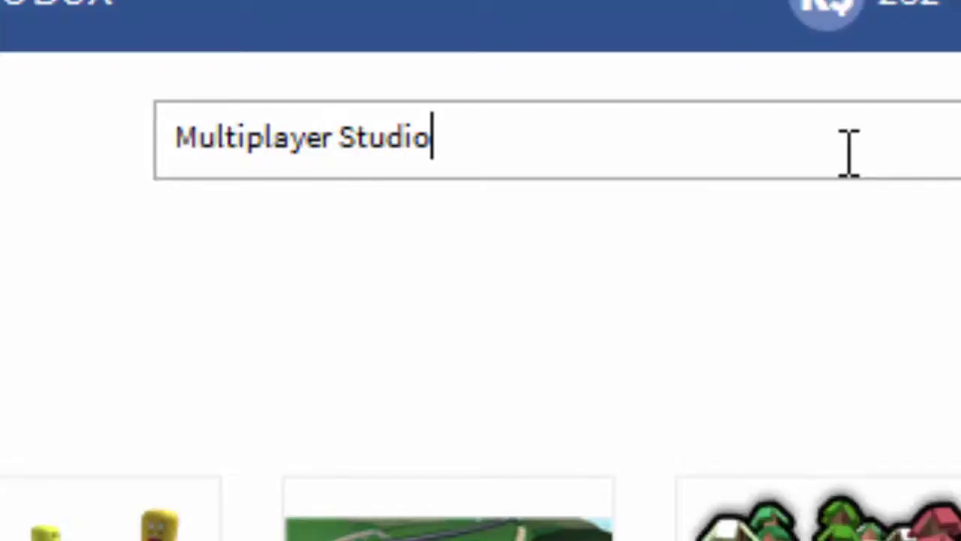
key(Return)
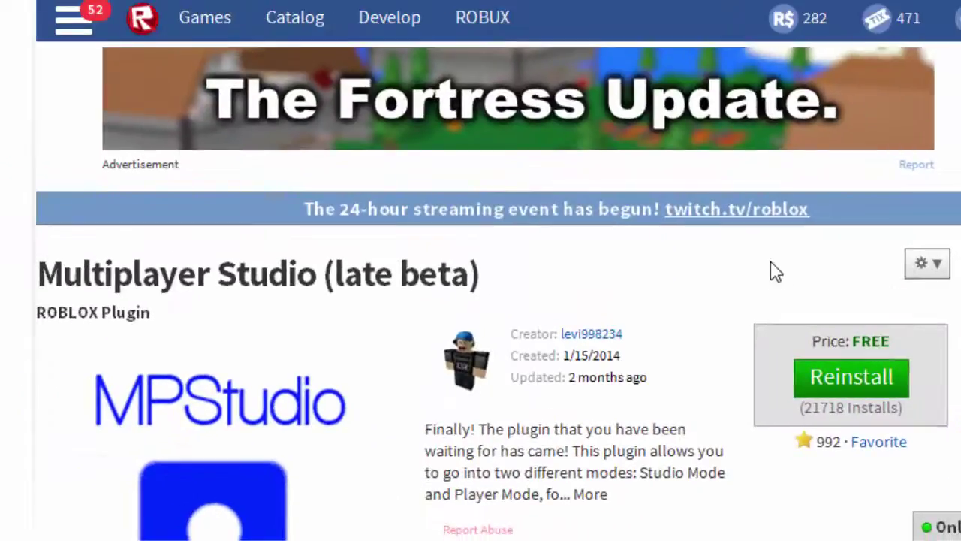
- Install the Multiplayer Studio (late beta) plugin, confirm, and return to the Welcome page
click(829, 389)
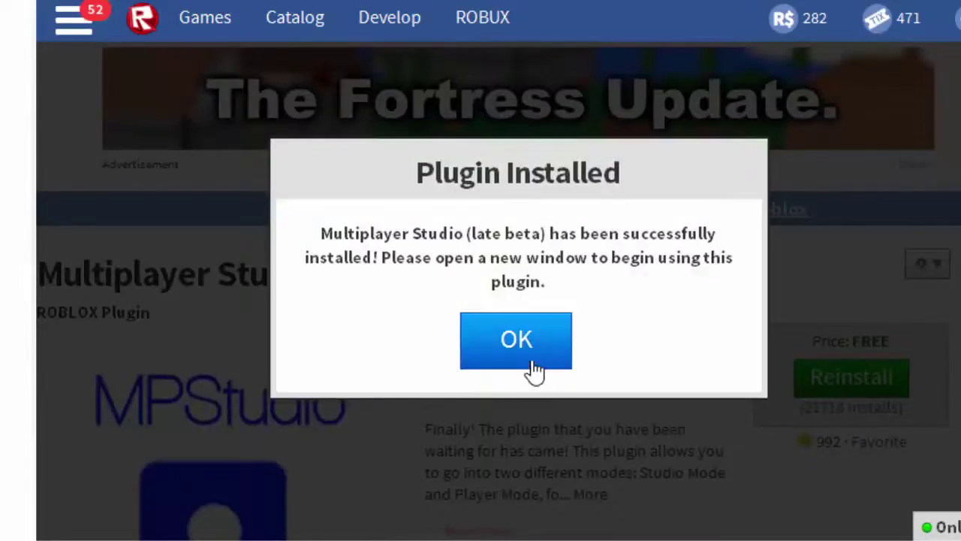
click(546, 361)
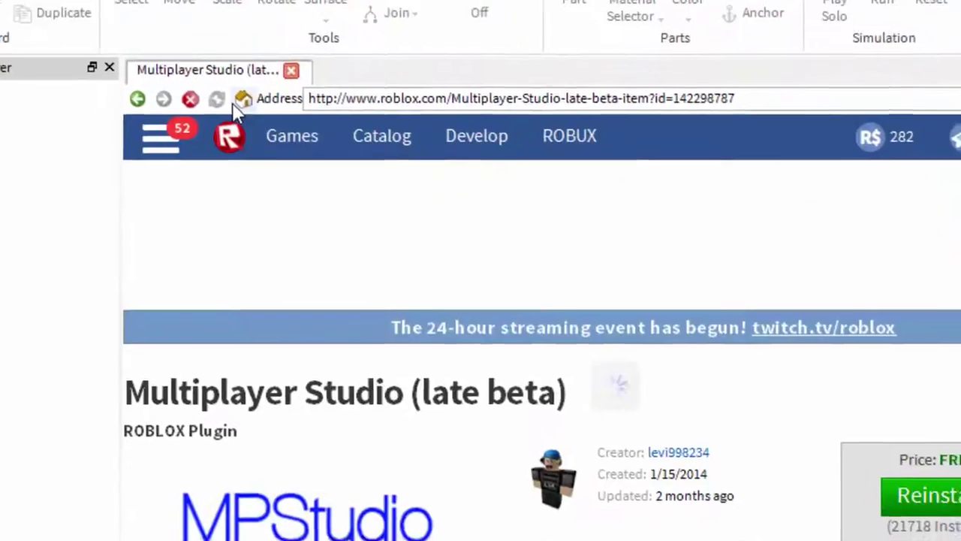
click(250, 112)
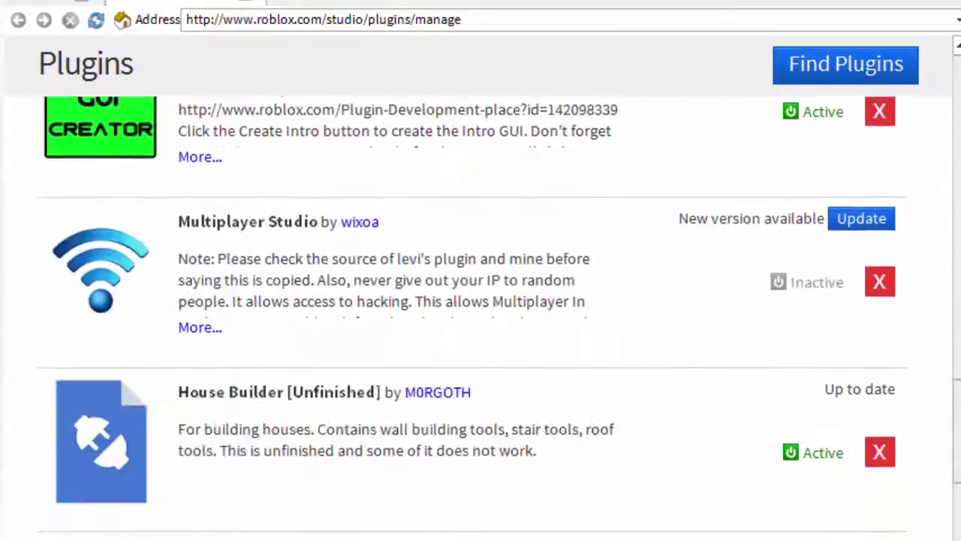
scroll(481, 316, down, 3)
scroll(481, 315, down, 1)
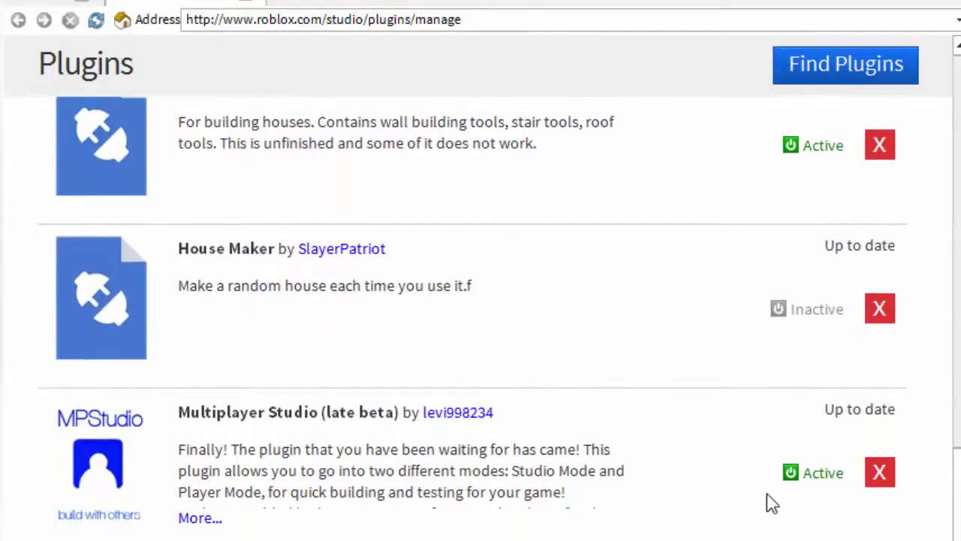
click(288, 29)
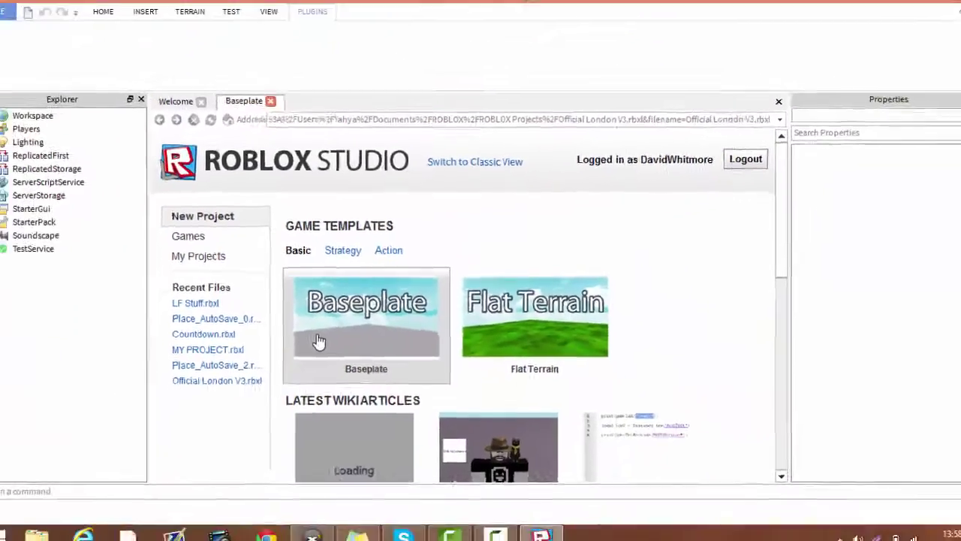
- Create a new place from the Baseplate game template
click(294, 355)
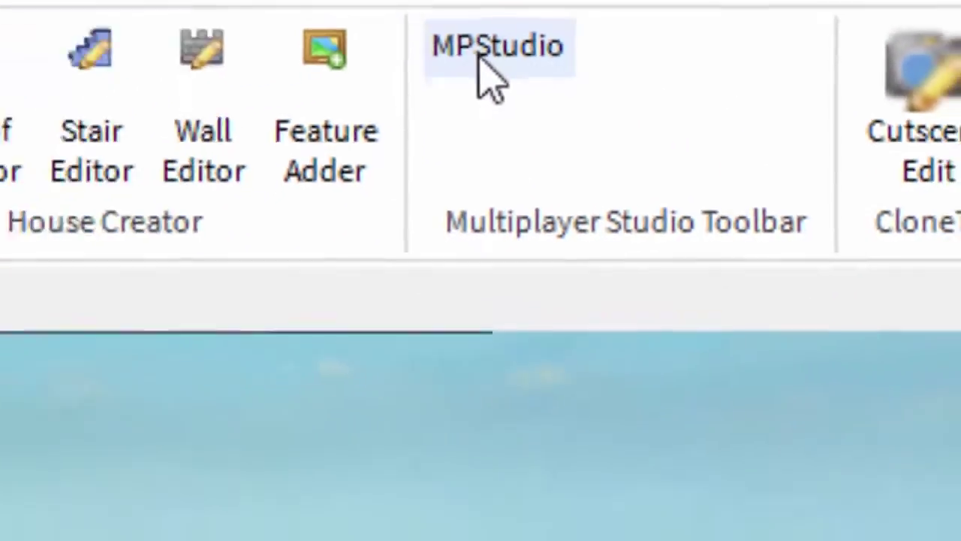
- Open the MPStudio plugin panel and choose 'start a server'
click(322, 136)
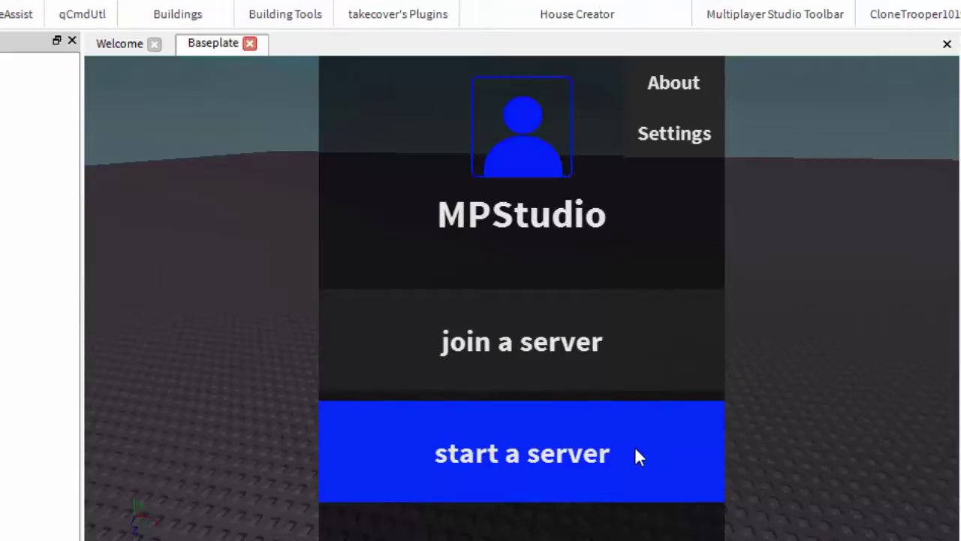
click(635, 454)
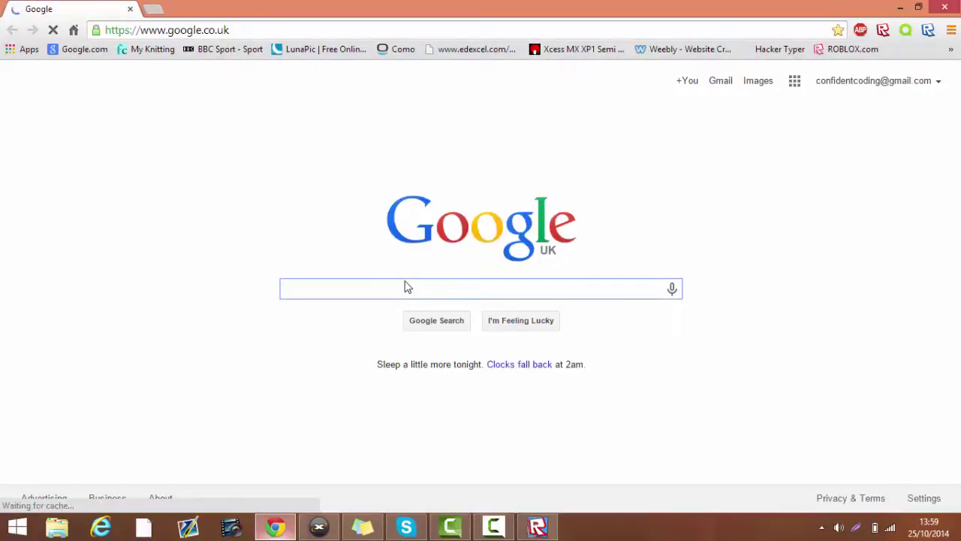
- Search Google for 'Hamachi'
text(Log)
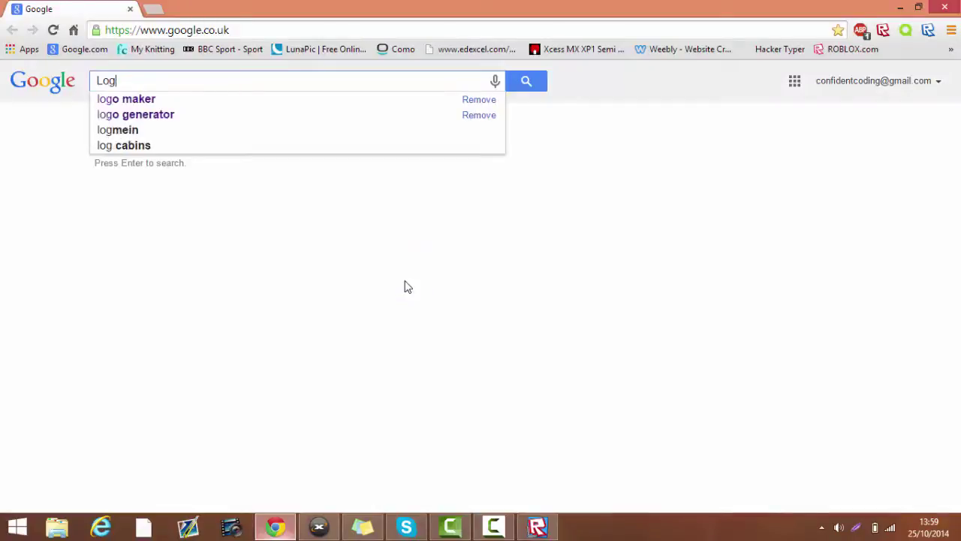
key(BackSpace)
key(BackSpace)
key(BackSpace)
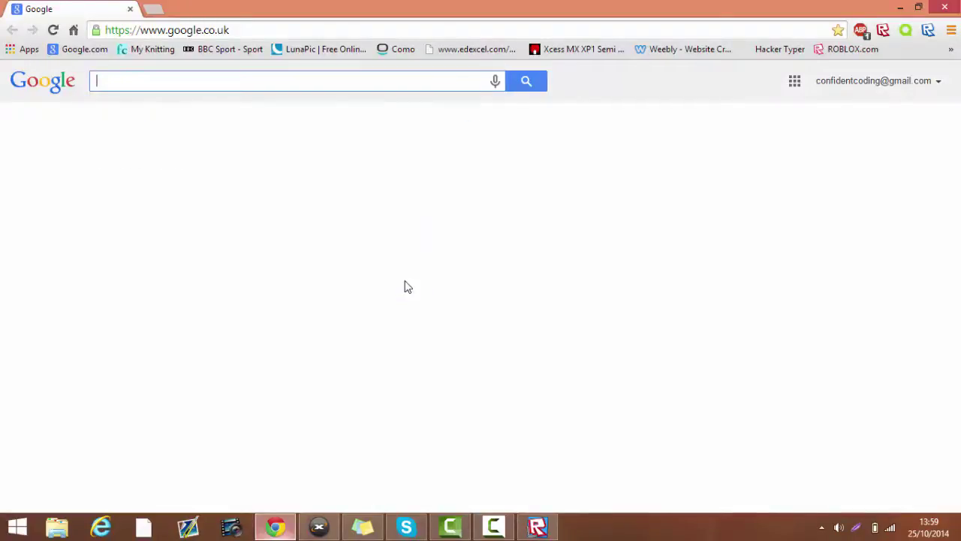
text(Hamachi)
key(Return)
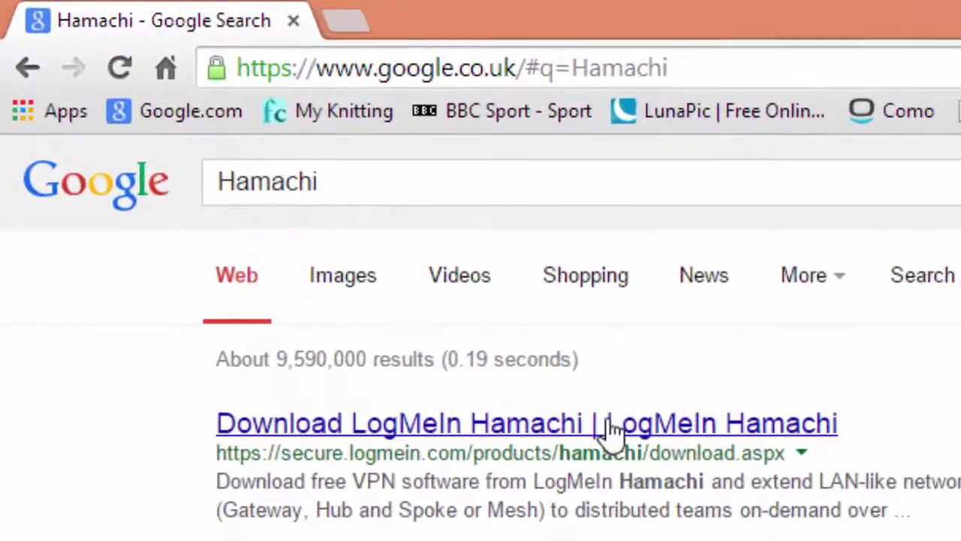
- Open the LogMeIn Hamachi download page, dismiss the download, and choose Create Account under Managed
click(405, 281)
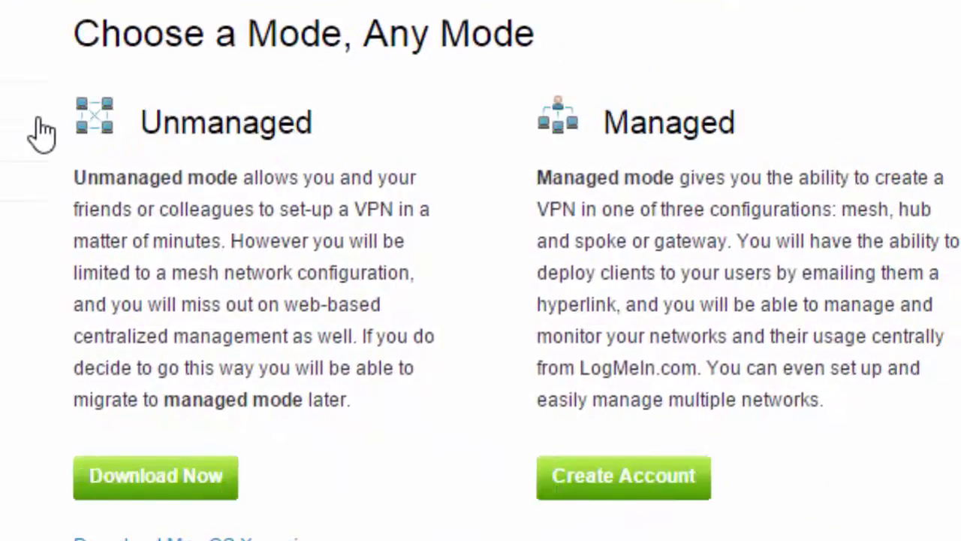
click(197, 492)
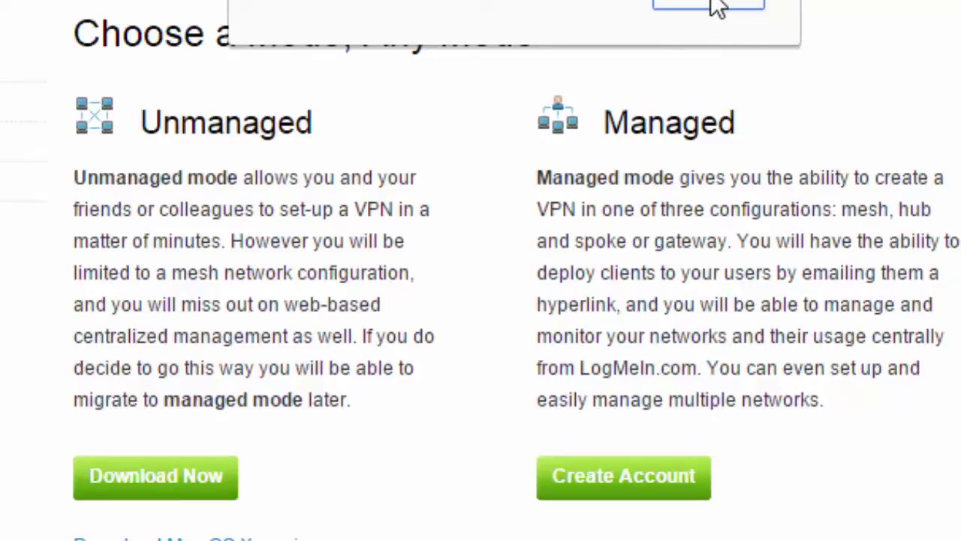
click(714, 6)
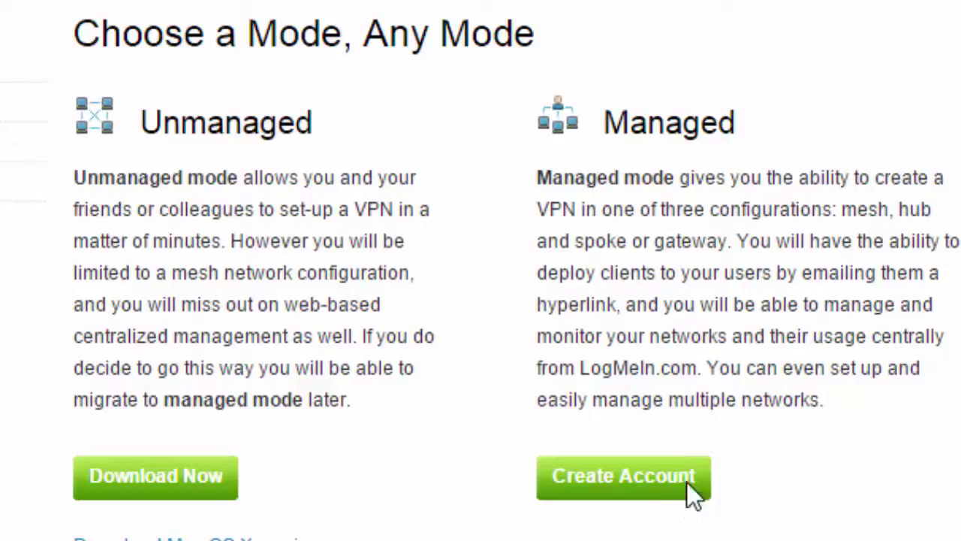
click(687, 494)
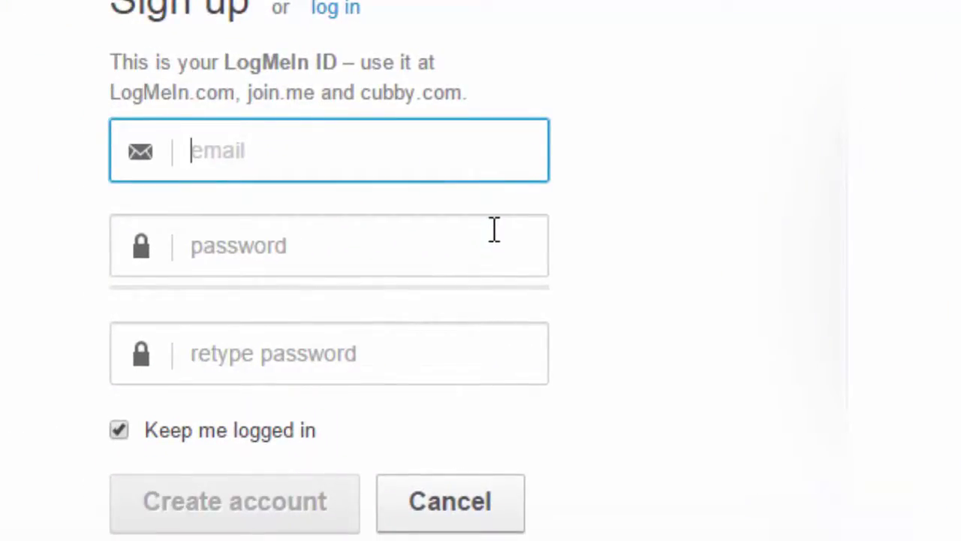
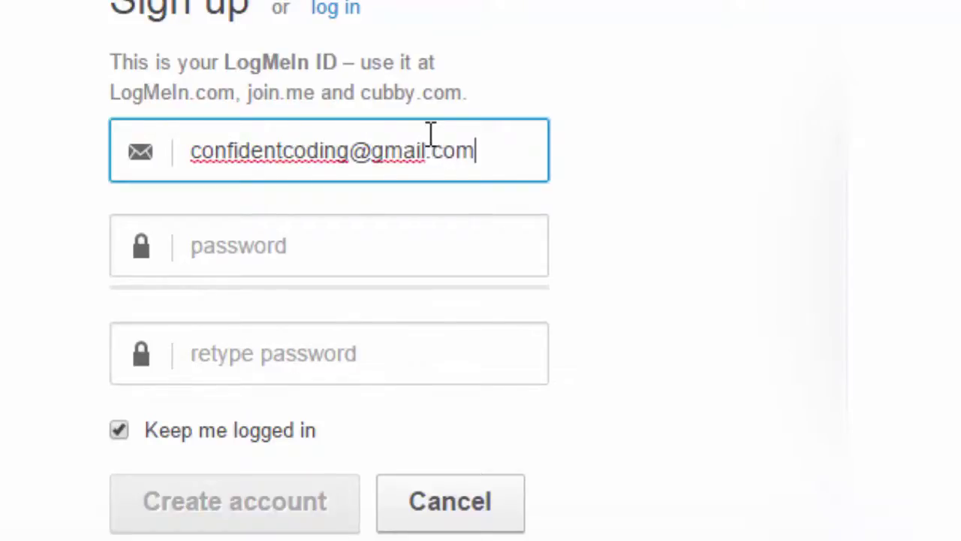
- Enter the account e-mail and the password twice, then create the LogMeIn account
key(Tab)
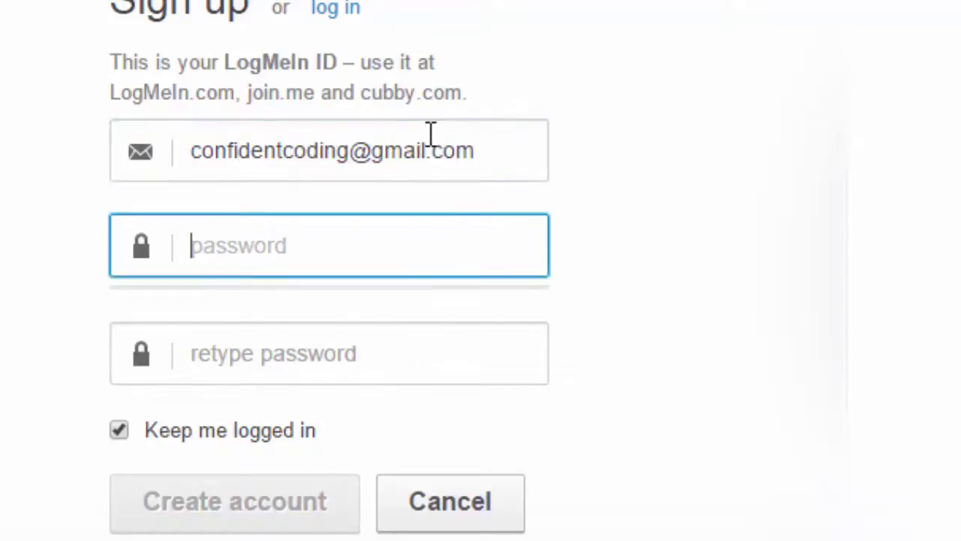
text(*********)
key(Tab)
text(*)
key(BackSpace)
text(*********)
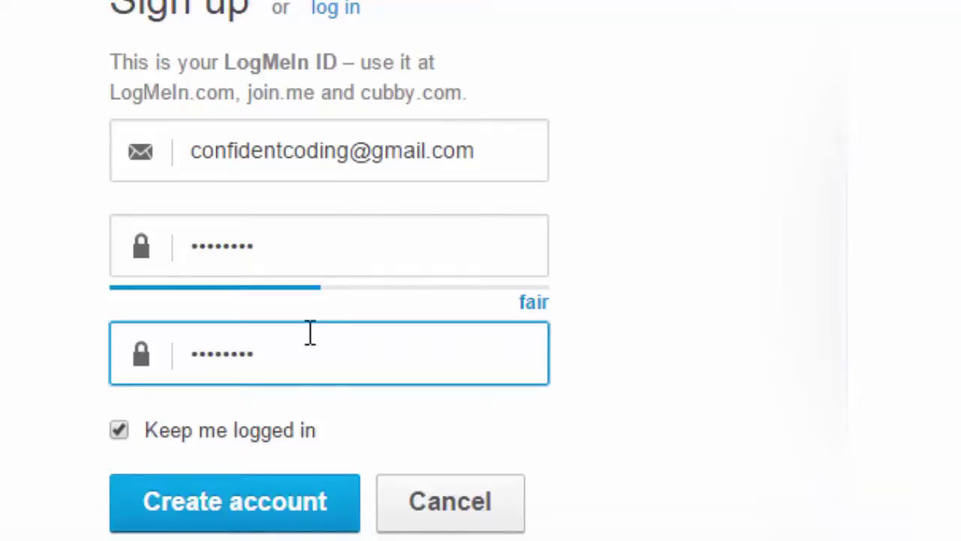
click(298, 498)
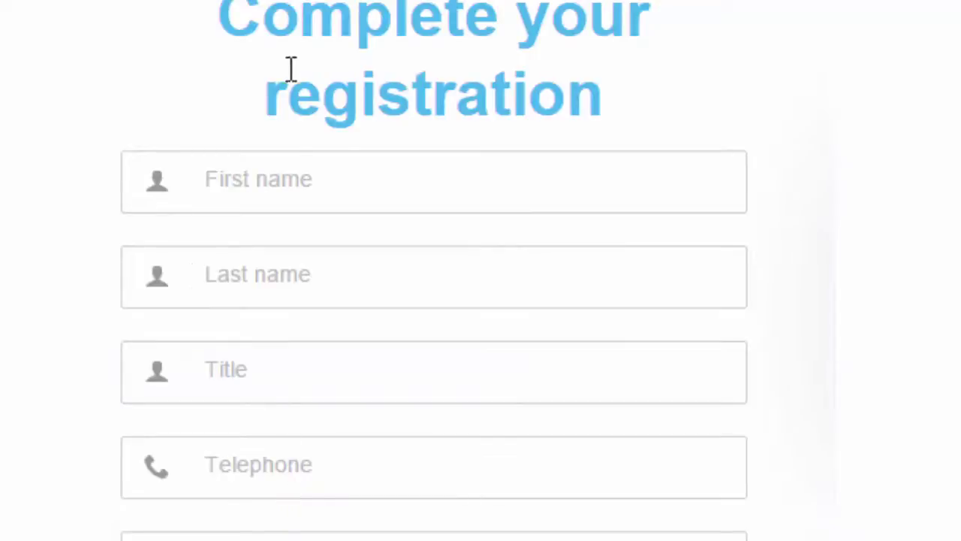
- Enter the user's first and last name and the title Mr
click(299, 199)
text(Confident)
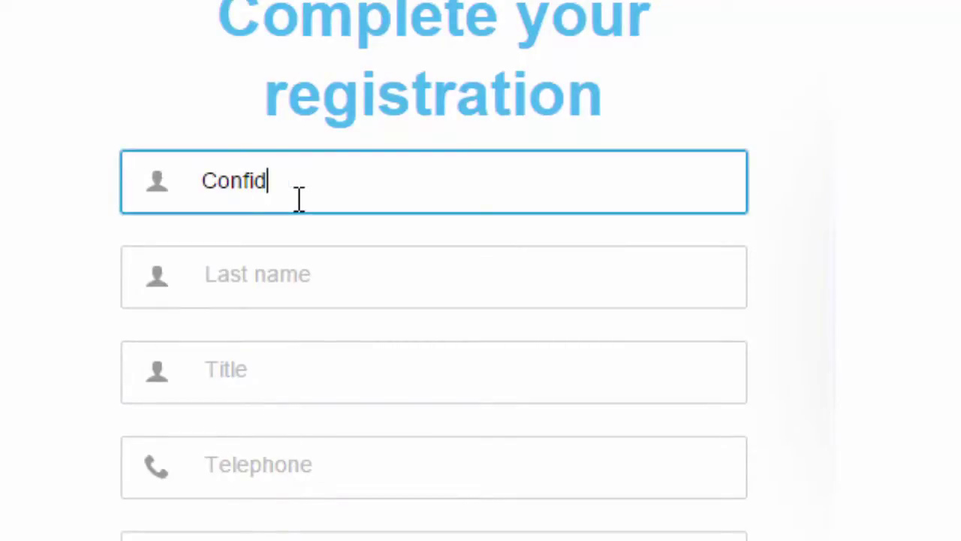
key(Tab)
text(Coding)
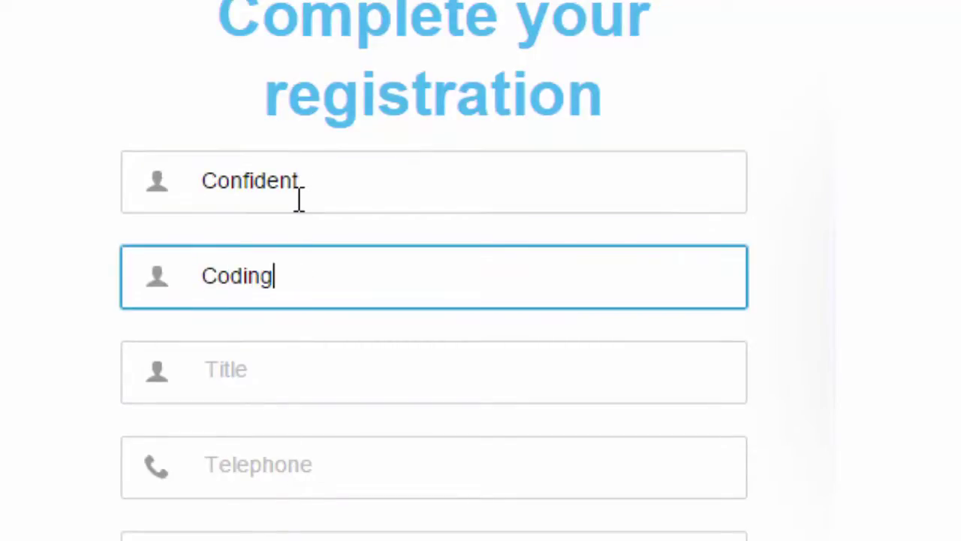
key(Tab)
text(Mr)
key(Tab)
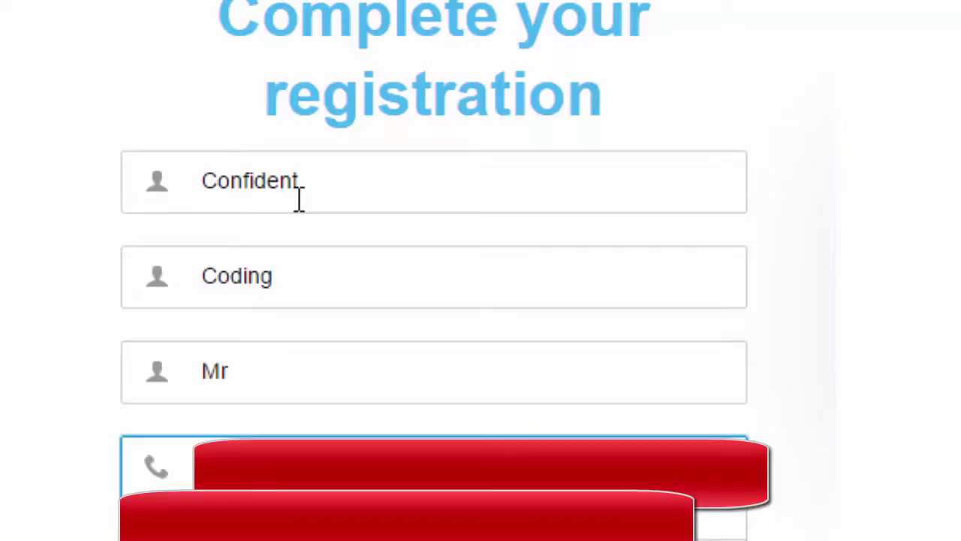
- Choose Personal User and 1 computer, and enter organization ROBLOX
click(458, 540)
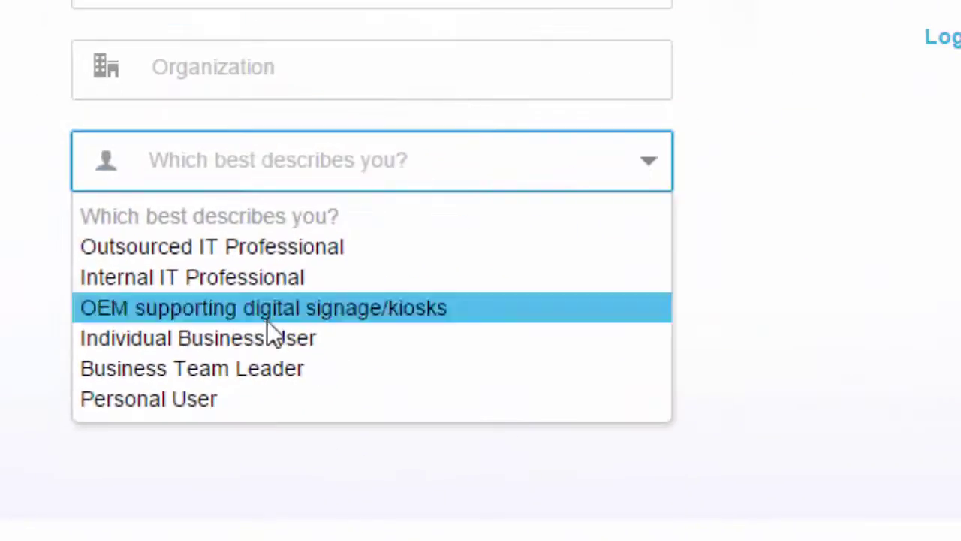
click(258, 398)
click(316, 253)
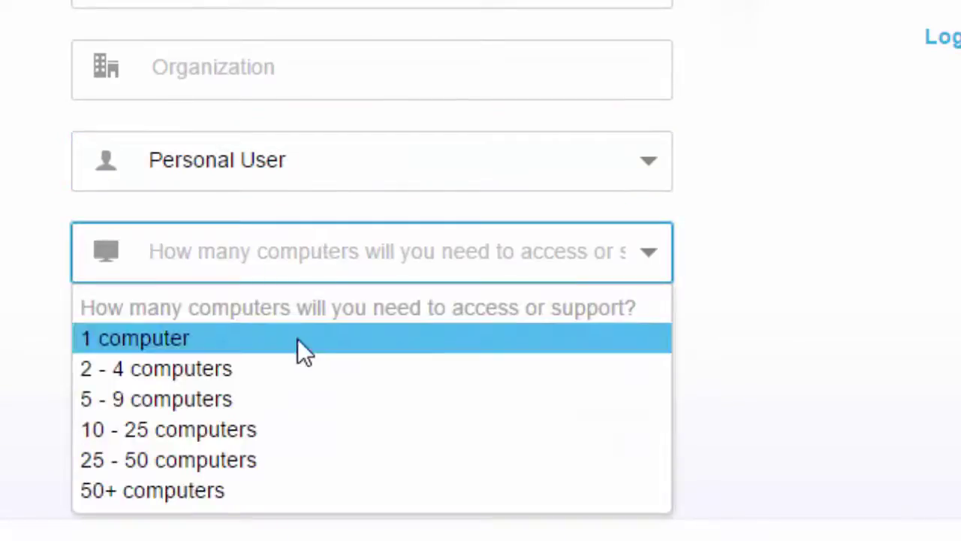
click(298, 340)
click(337, 254)
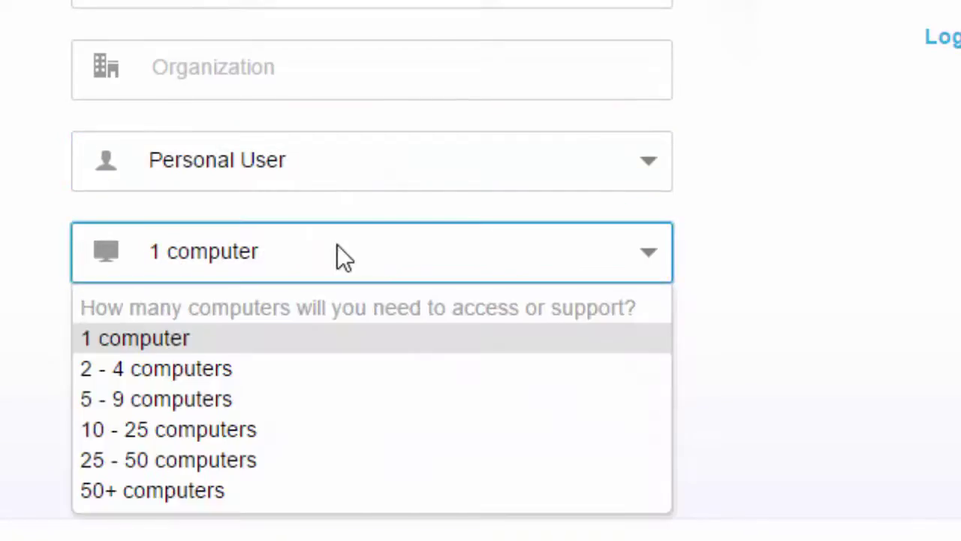
click(337, 254)
click(337, 255)
click(11, 218)
click(210, 89)
text(ROBLOX)
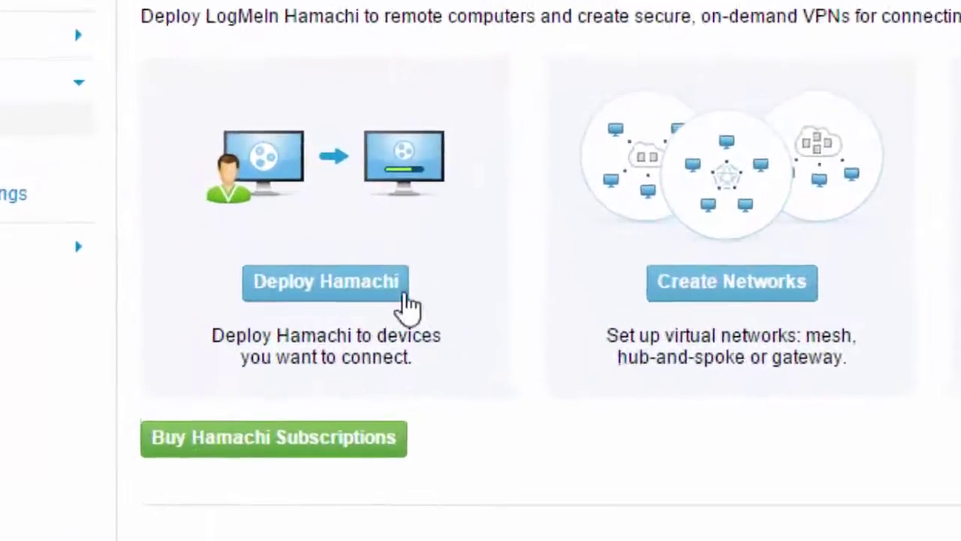
- Choose Deploy Hamachi from the Hamachi overview page
click(379, 290)
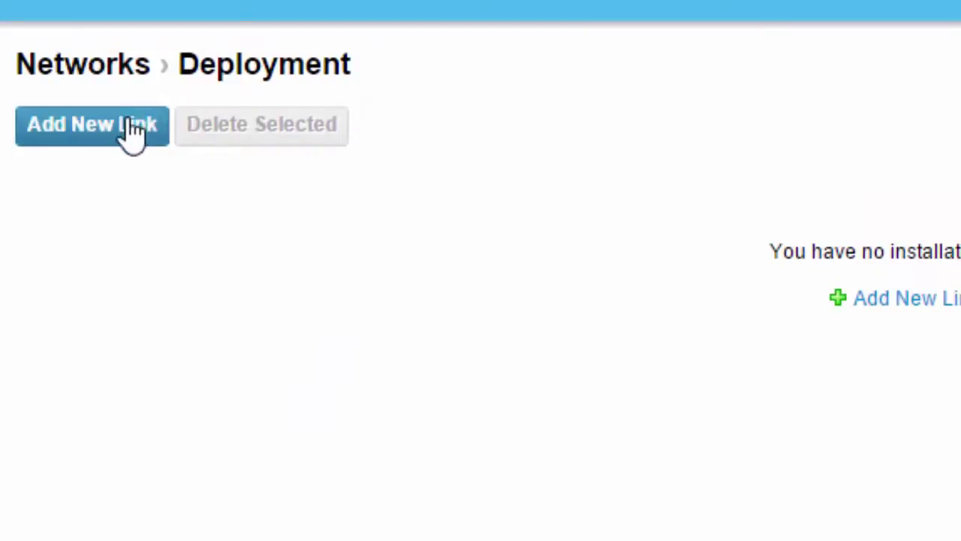
- Add a new deployment link with a description, keeping expiration at 24 hours from now
click(124, 124)
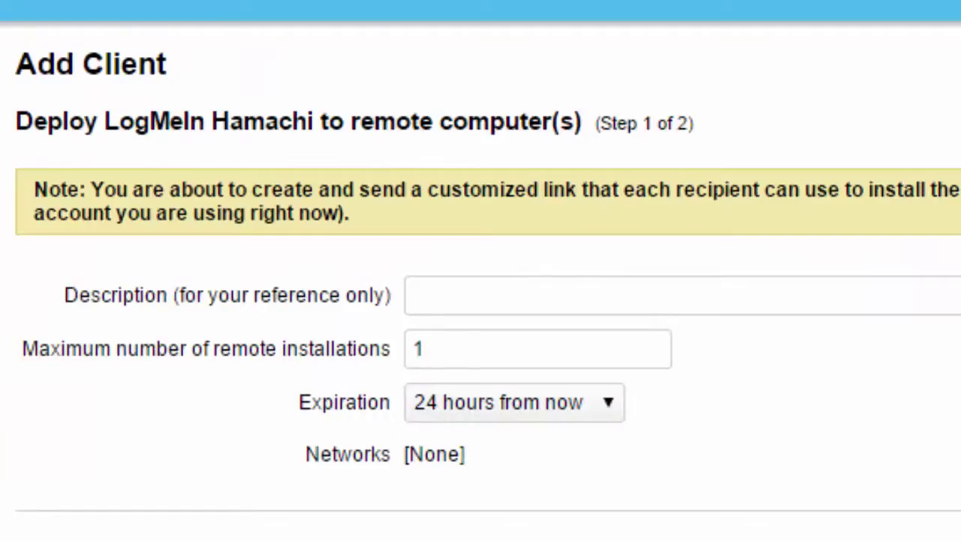
click(444, 291)
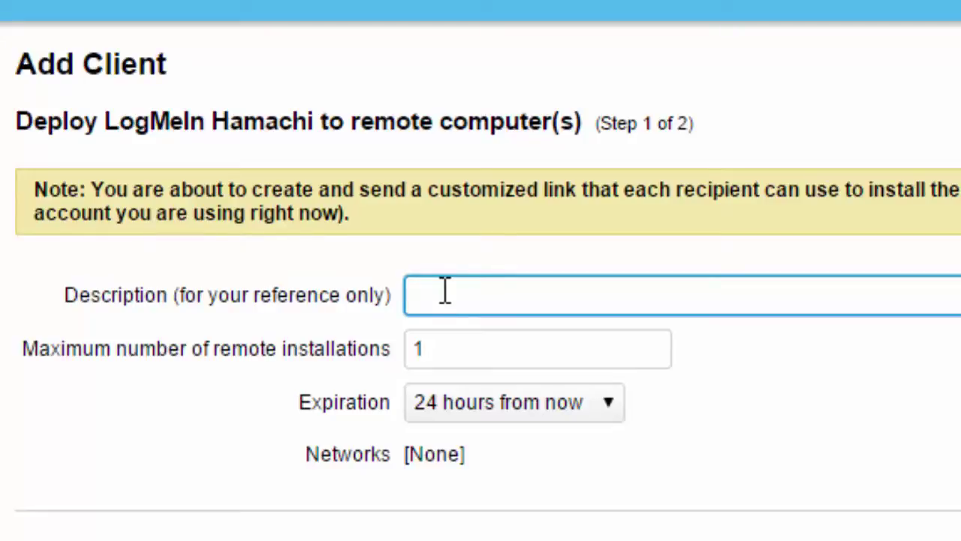
text(Confident)
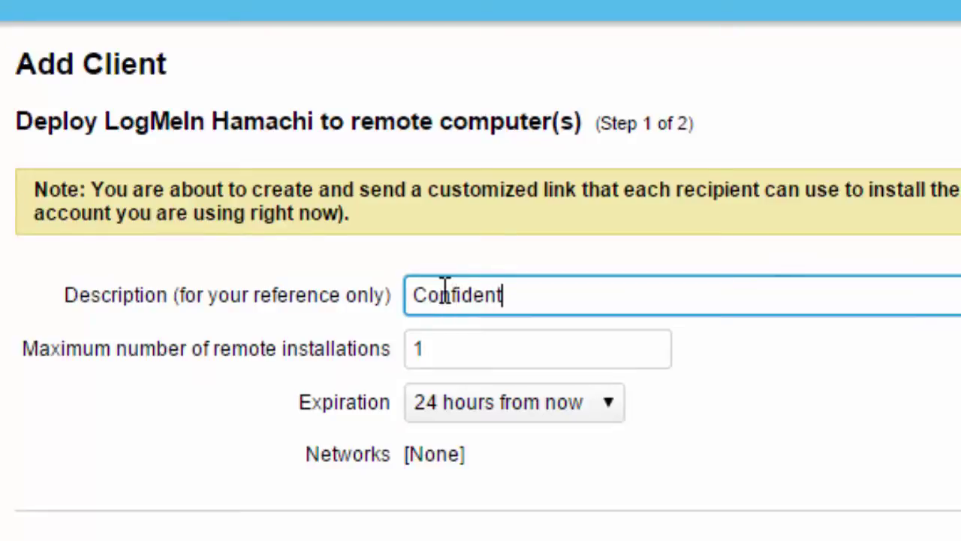
text(Coding)
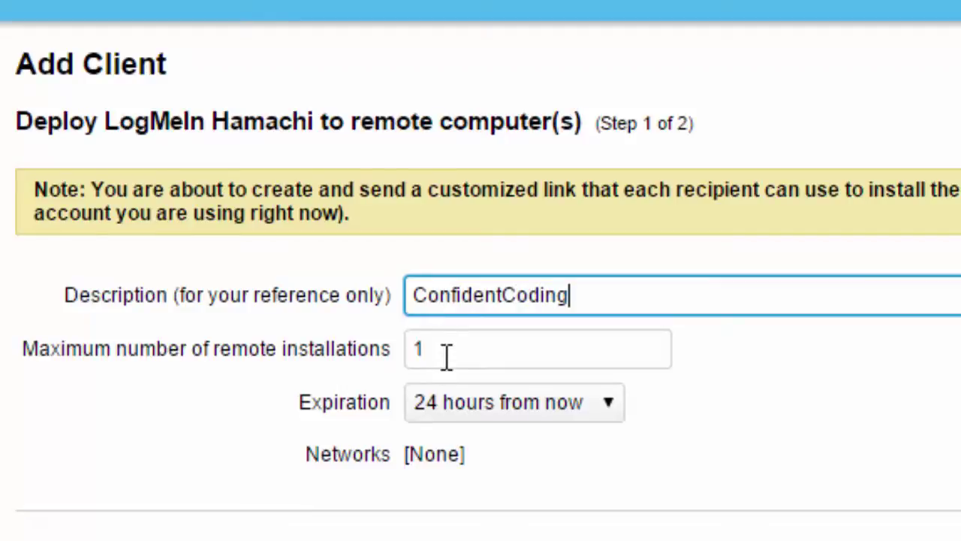
click(486, 410)
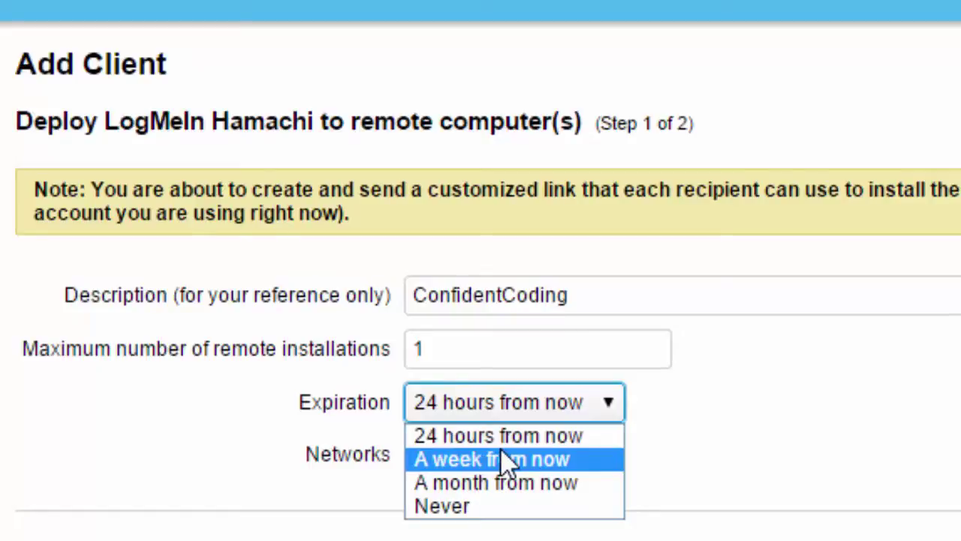
key(Escape)
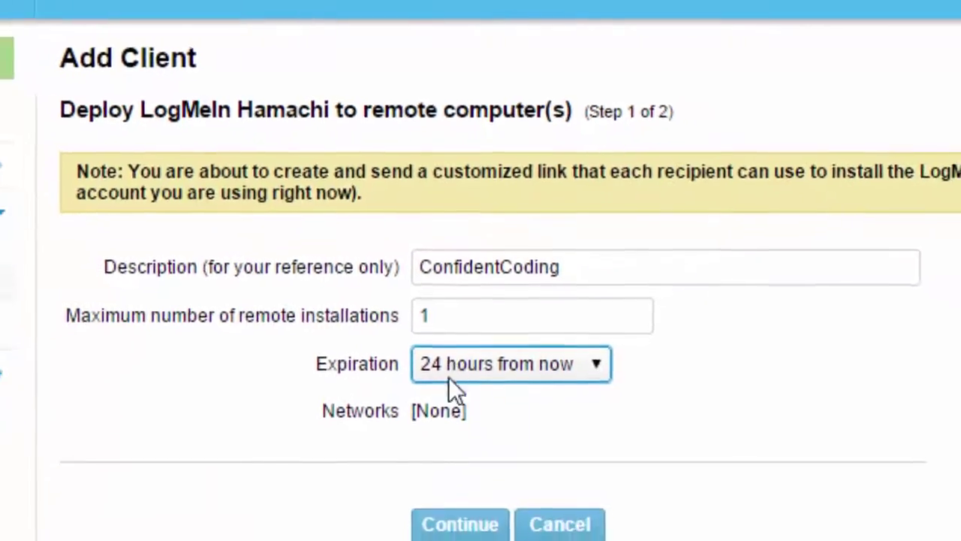
click(461, 509)
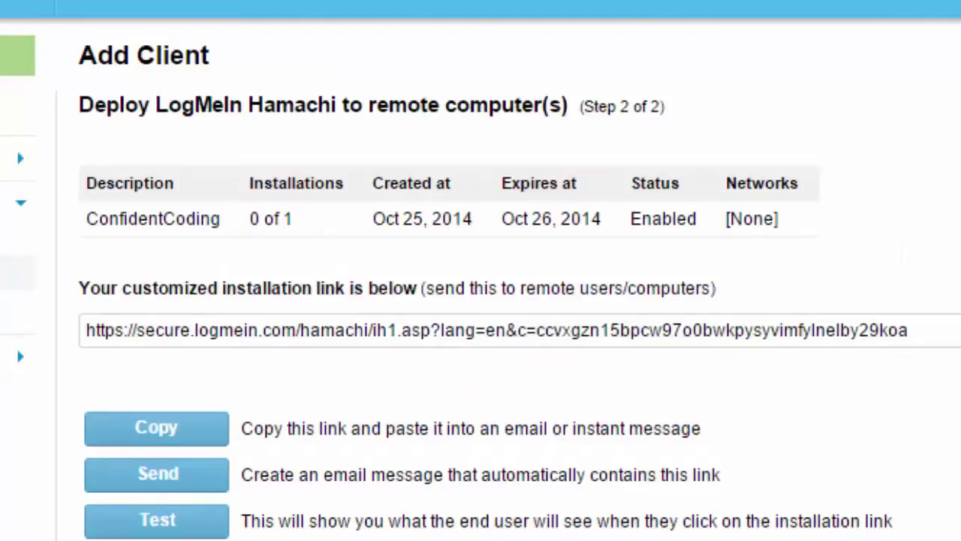
- Copy the Hamachi installation link, then return to the MPStudio start-server panel with its empty Port field
click(223, 336)
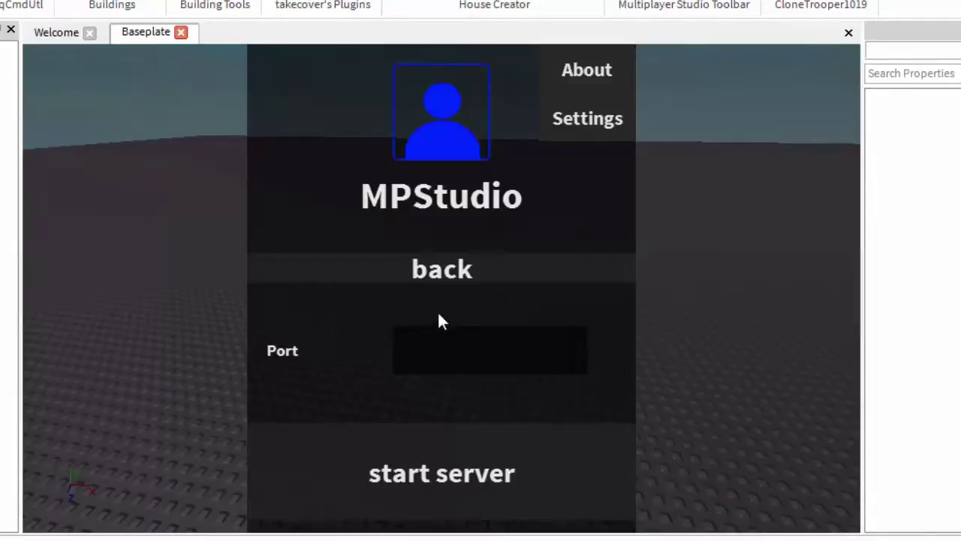
click(445, 346)
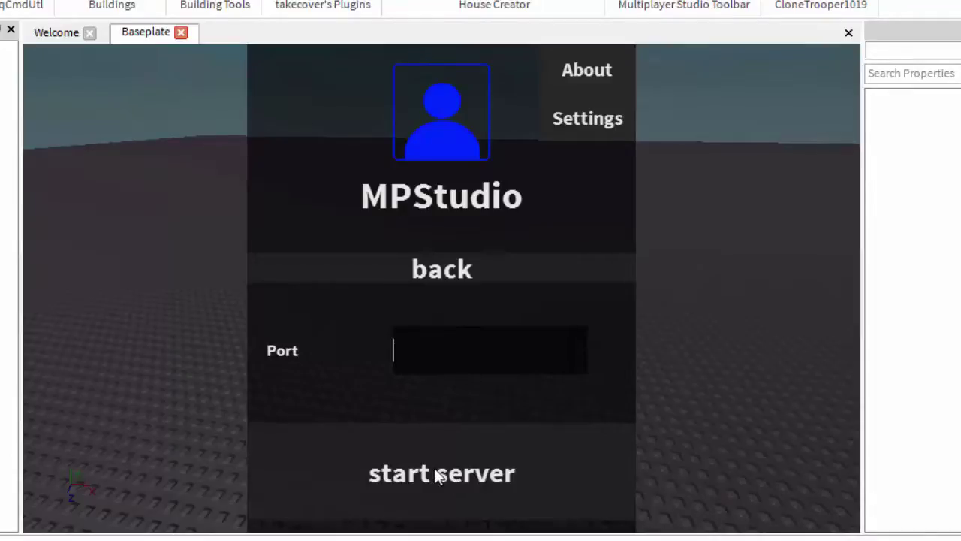